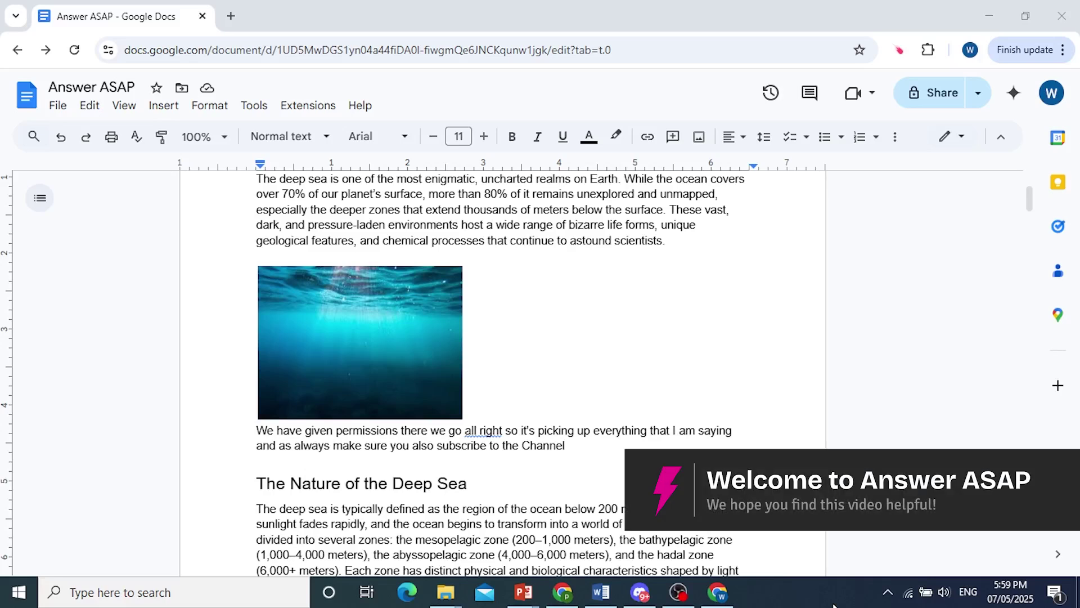
# Launch the Google Workspace Marketplace from the Extensions menu of the Answer ASAP document.
pyautogui.click(254, 105)
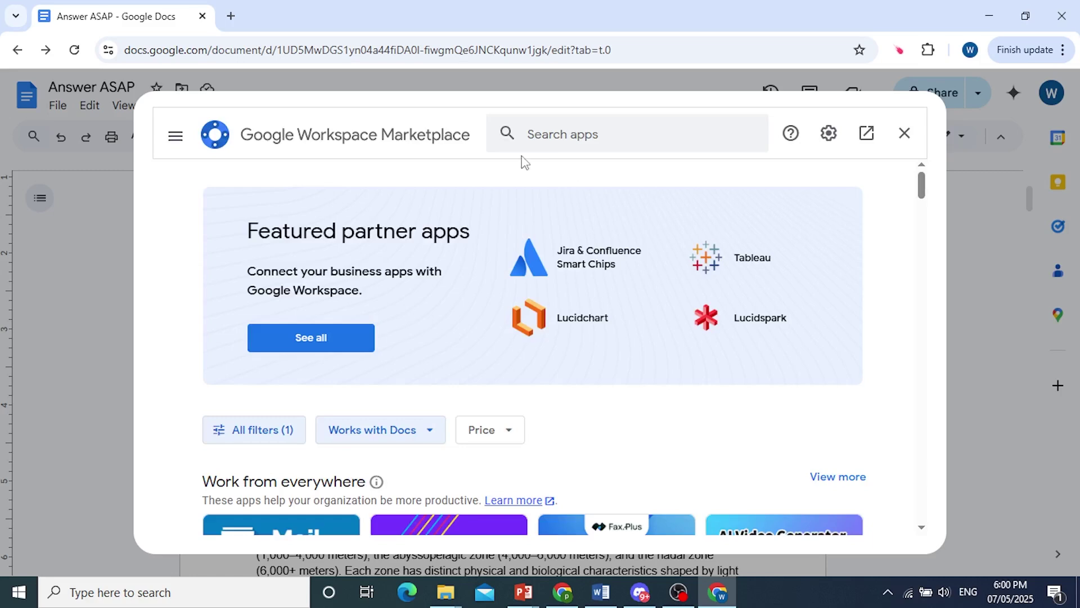
# Search the marketplace for 'Create & Print Labels' and open the Labelmaker result.
pyautogui.click(557, 135)
pyautogui.write('Create & Print Labels')
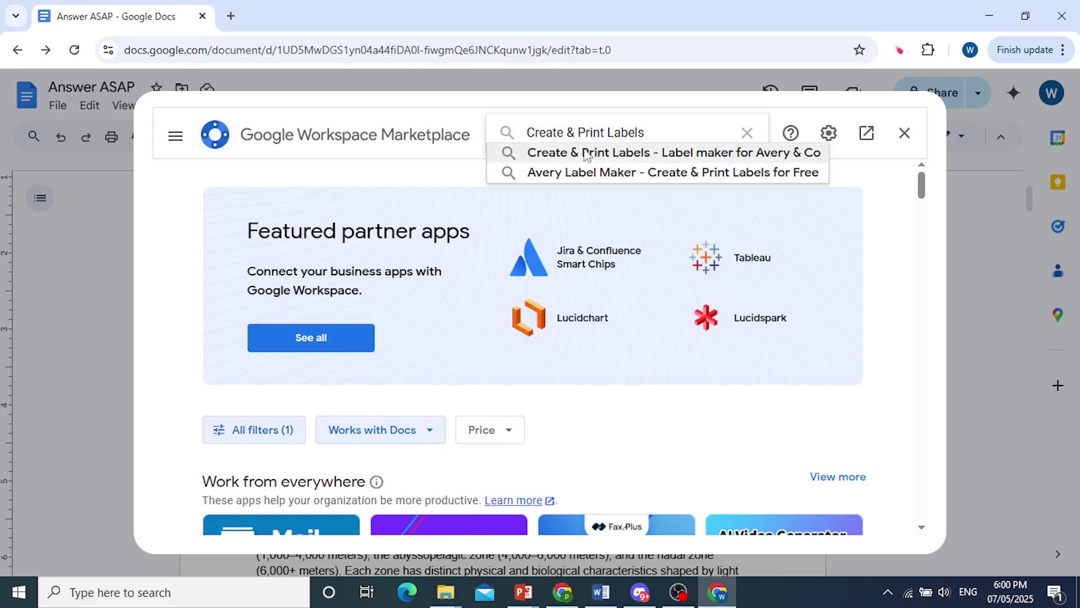
pyautogui.press('Return')
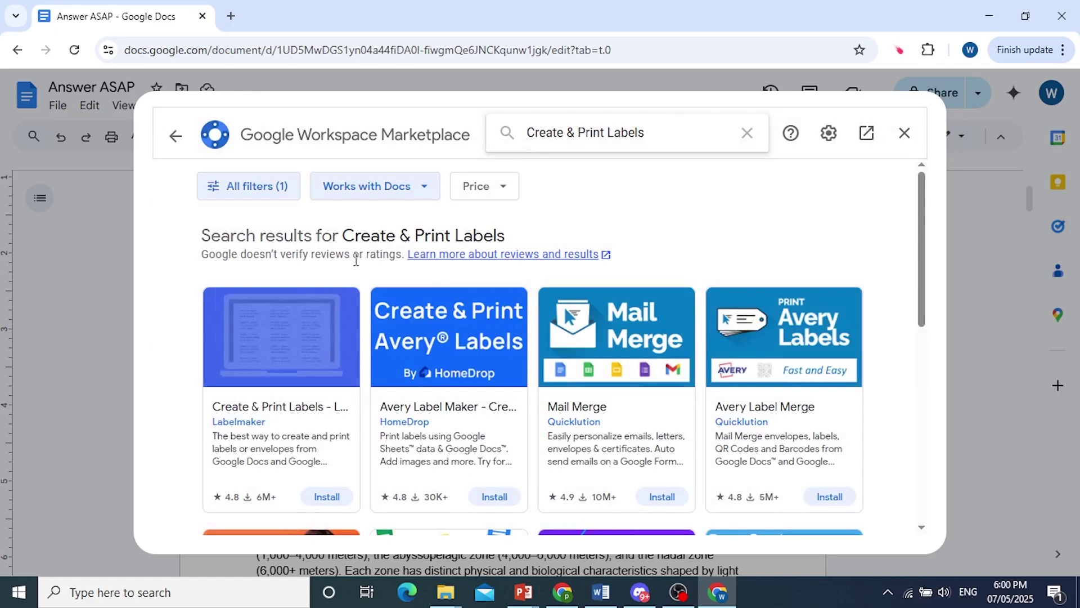
pyautogui.scroll(-1, 357, 259)
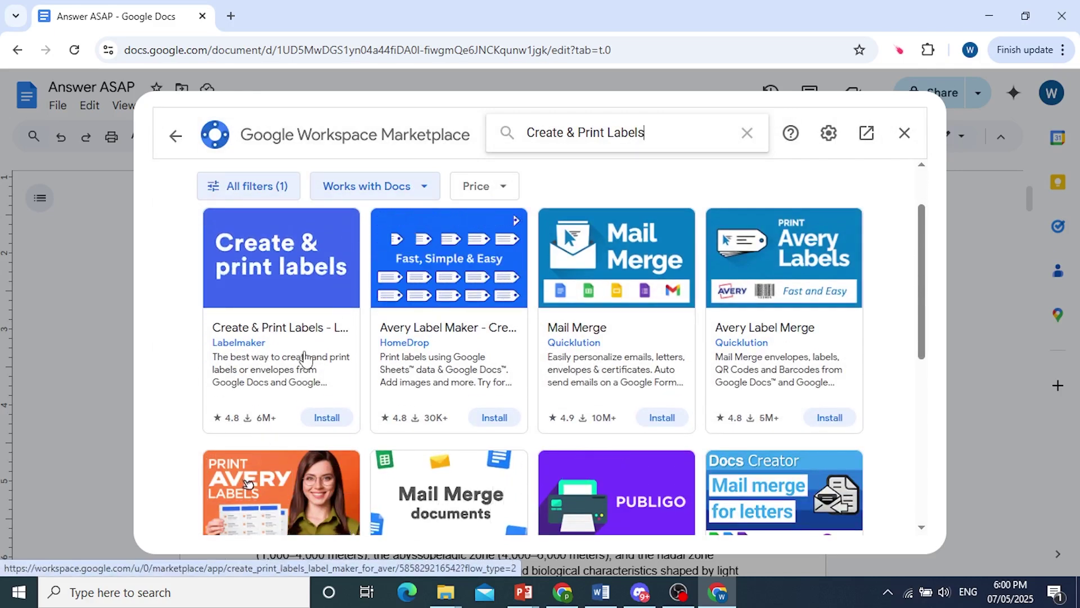
pyautogui.click(304, 351)
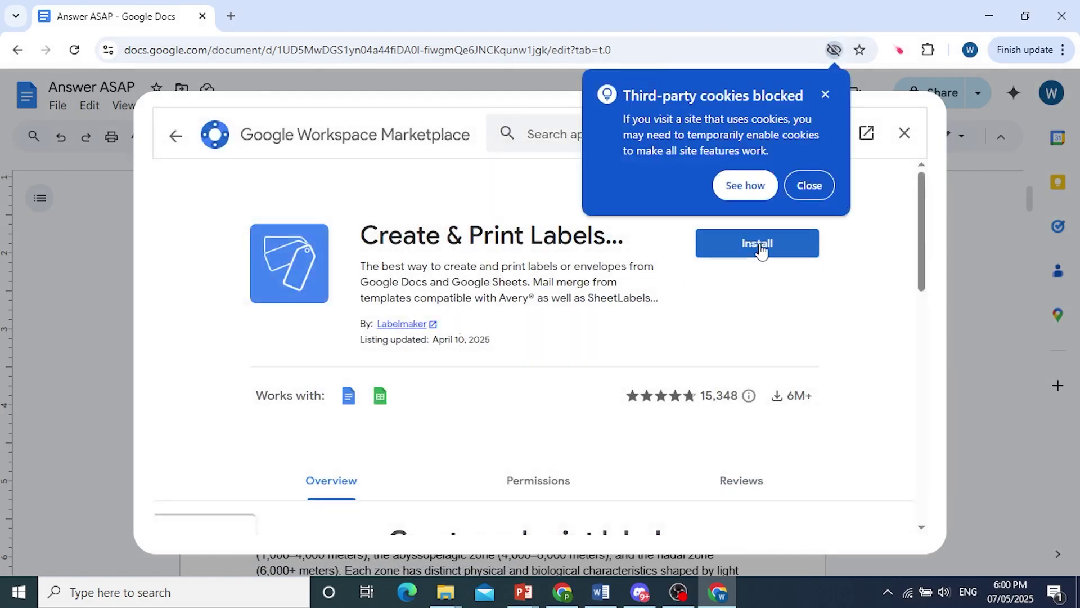
# Install the add-on, signing in with the existing account and allowing Labelmaker access.
pyautogui.click(759, 248)
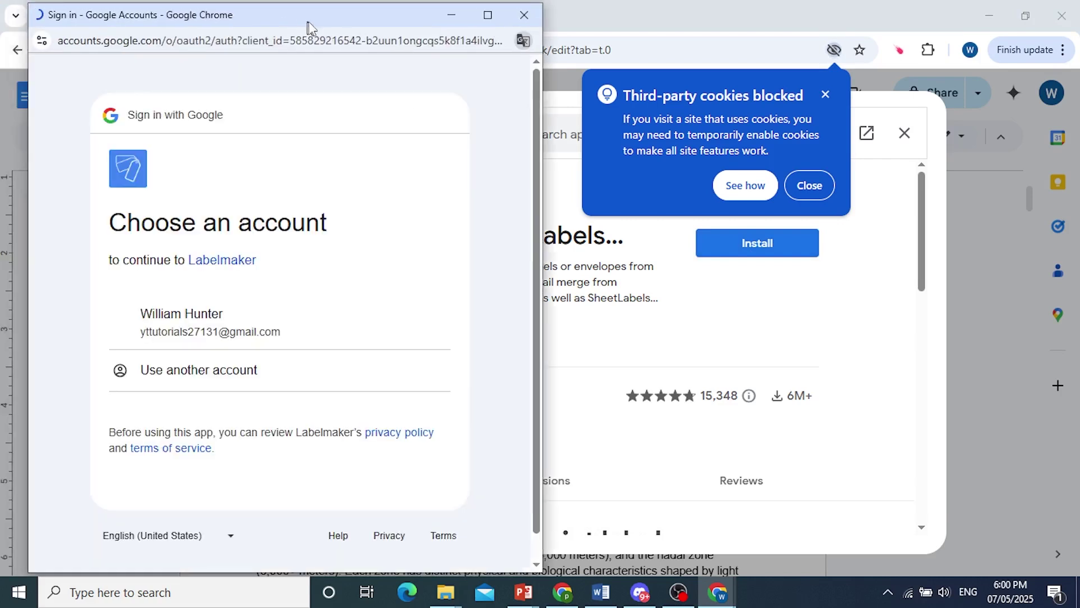
pyautogui.click(274, 333)
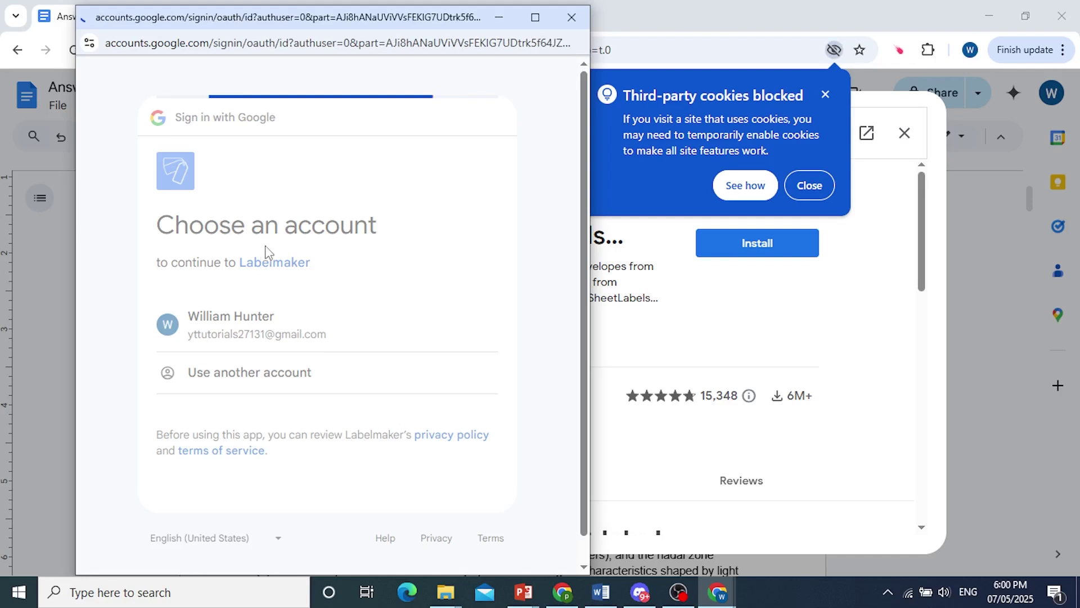
pyautogui.click(414, 488)
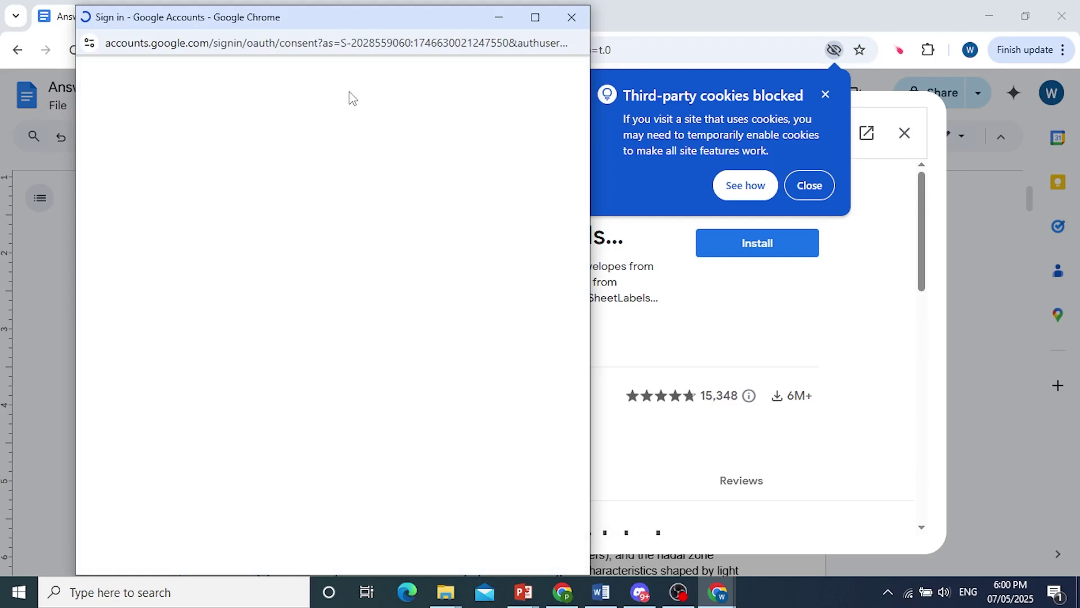
pyautogui.scroll(-2, 375, 243)
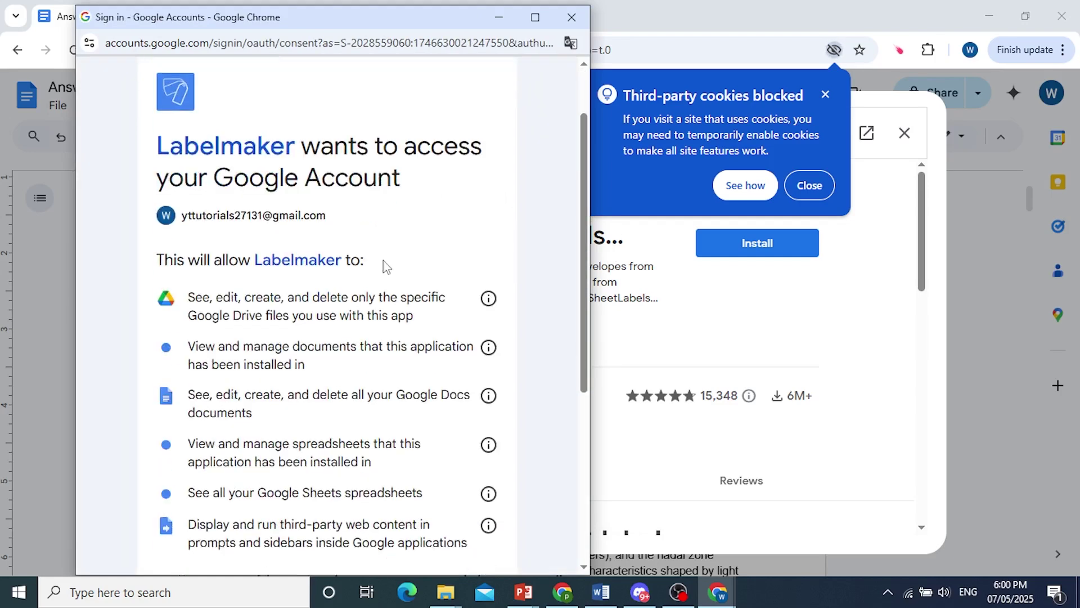
pyautogui.scroll(-3, 393, 226)
pyautogui.click(448, 454)
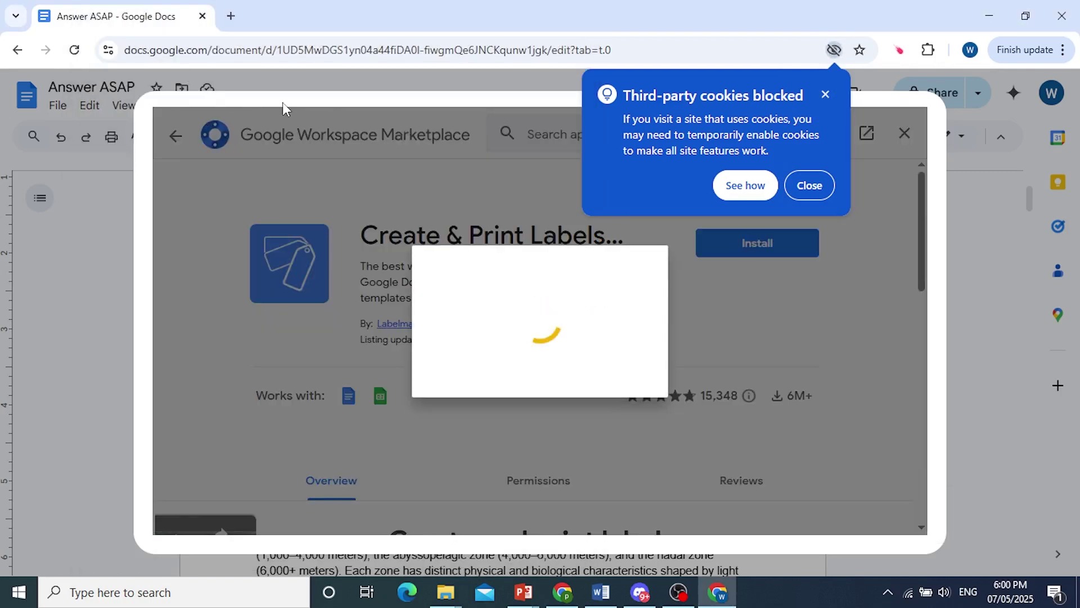
# Dismiss the cookies notice and install confirmation, close the Marketplace, and check Extensions lists the add-on.
pyautogui.click(825, 96)
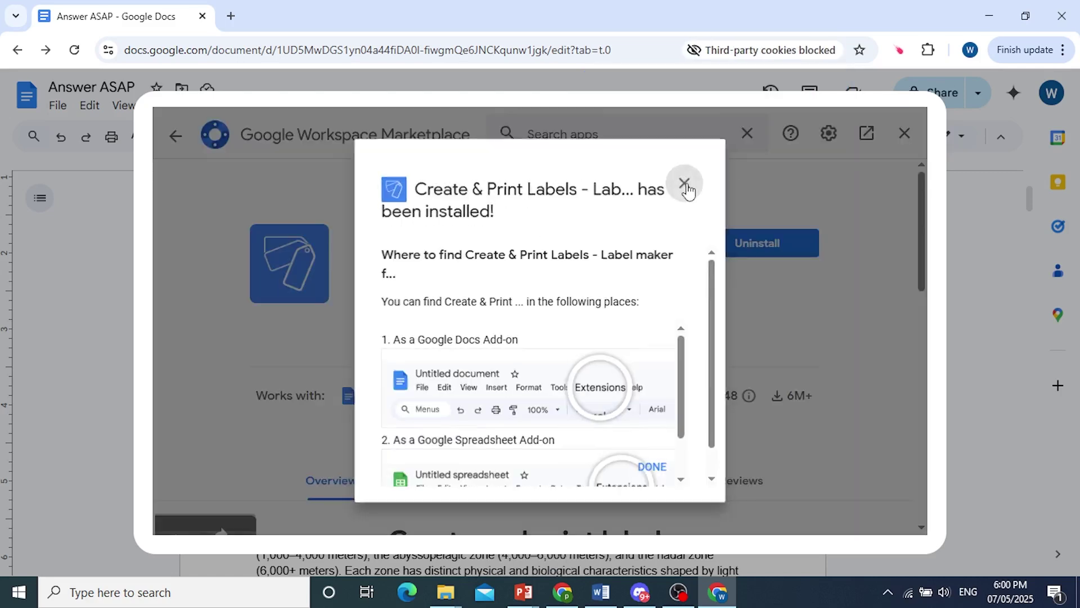
pyautogui.click(685, 182)
pyautogui.click(904, 133)
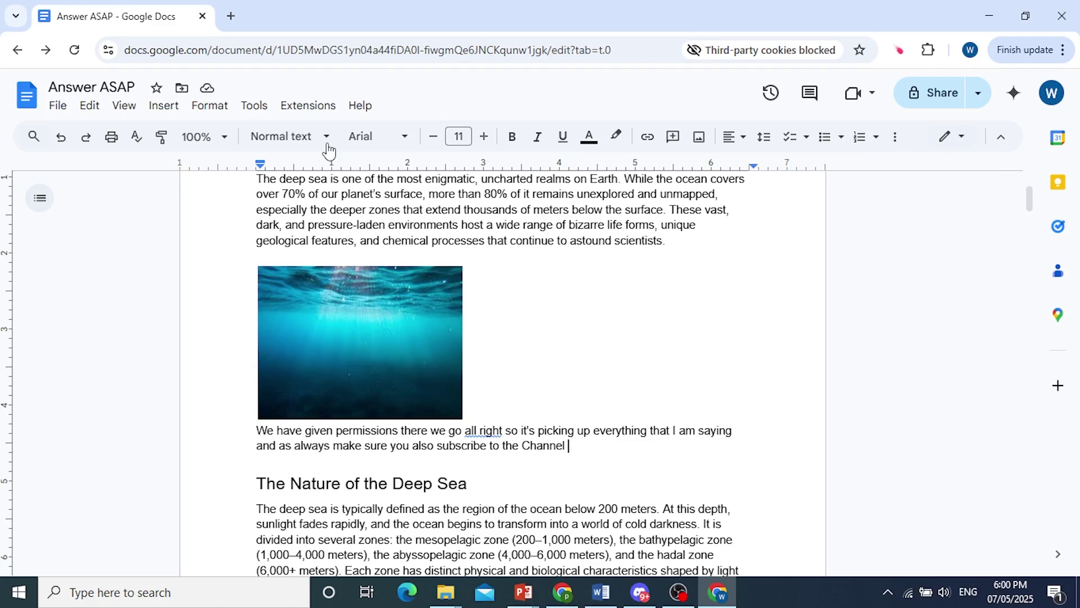
pyautogui.click(309, 108)
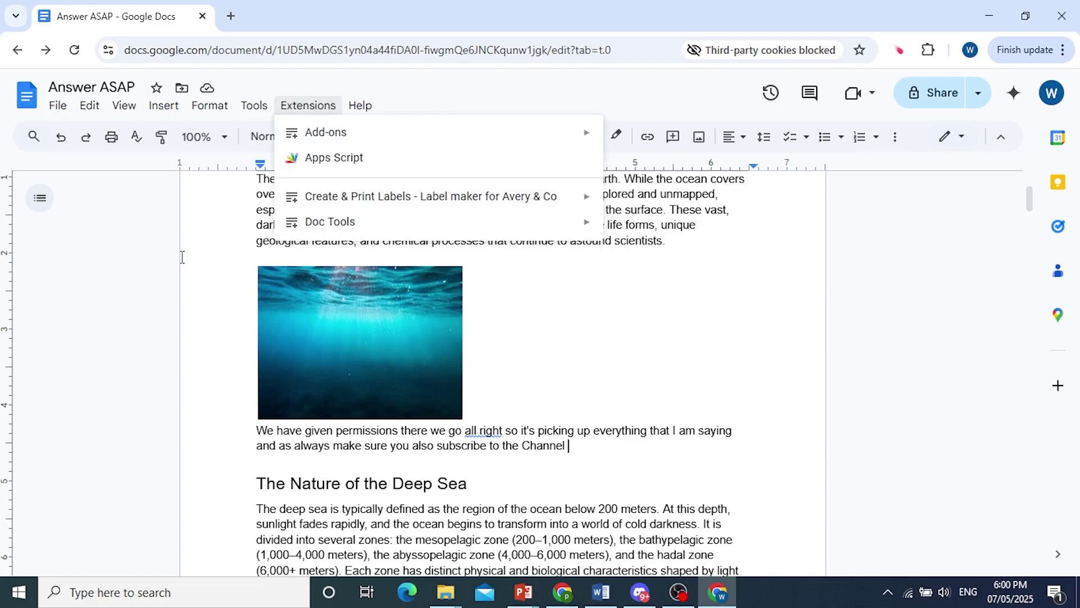
pyautogui.click(210, 231)
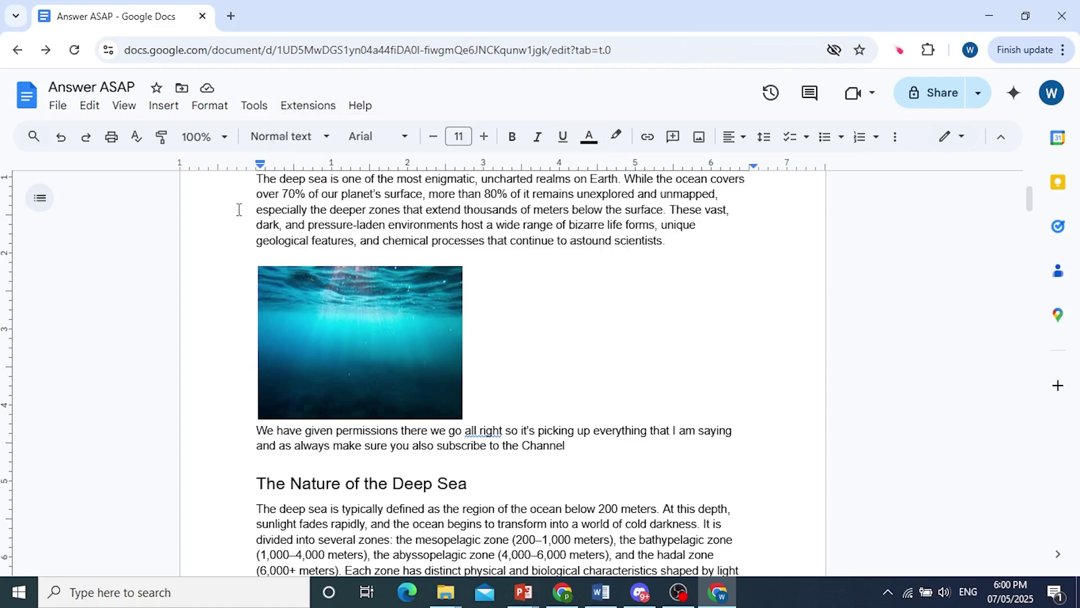
# Create a new blank document via File > New and switch to its Untitled tab.
pyautogui.click(58, 106)
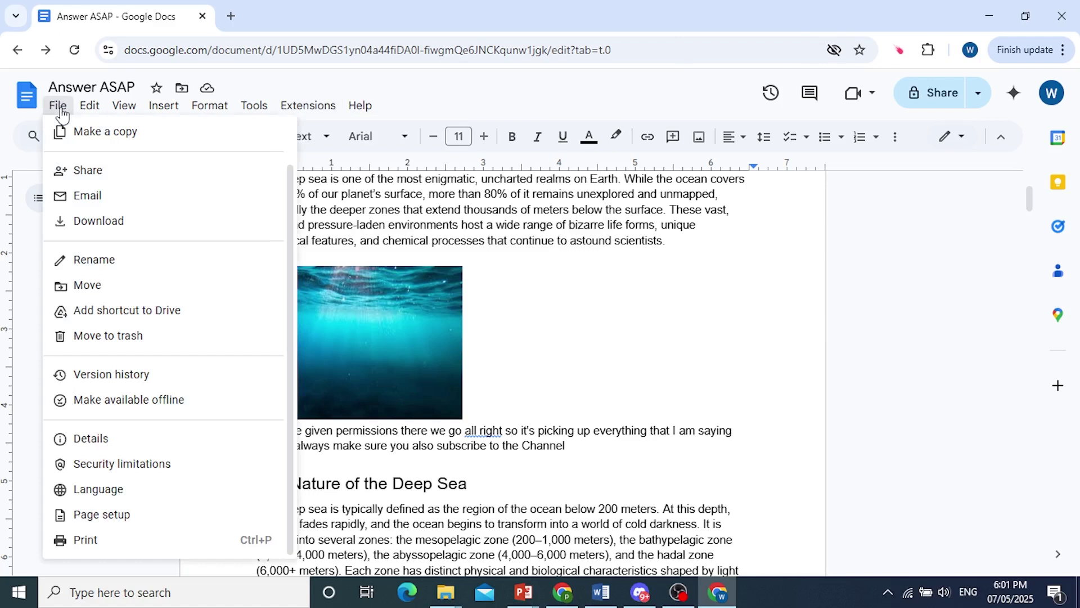
pyautogui.scroll(1, 80, 166)
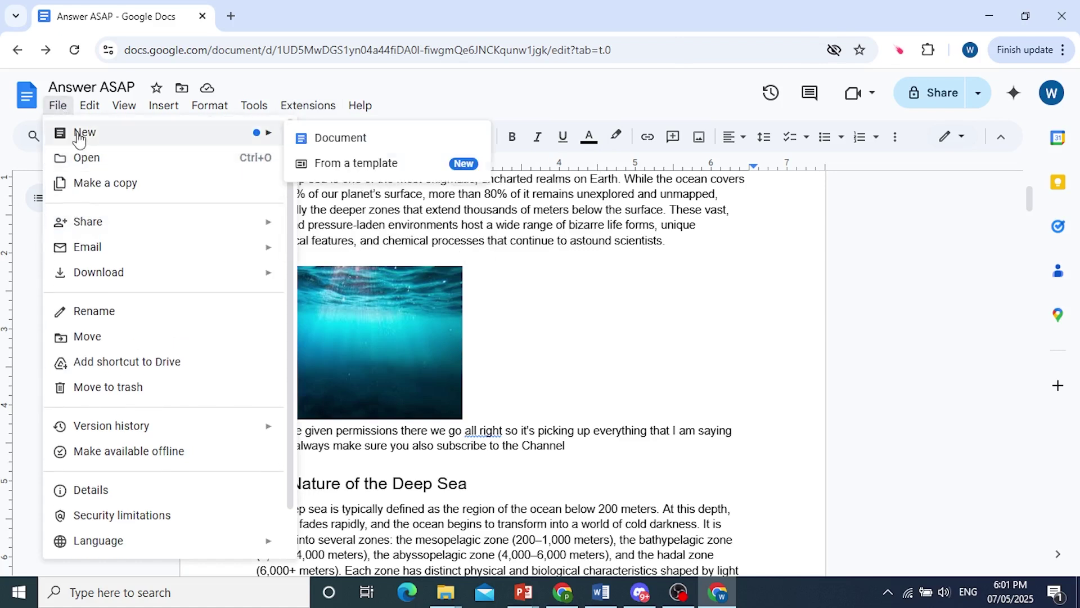
pyautogui.click(353, 143)
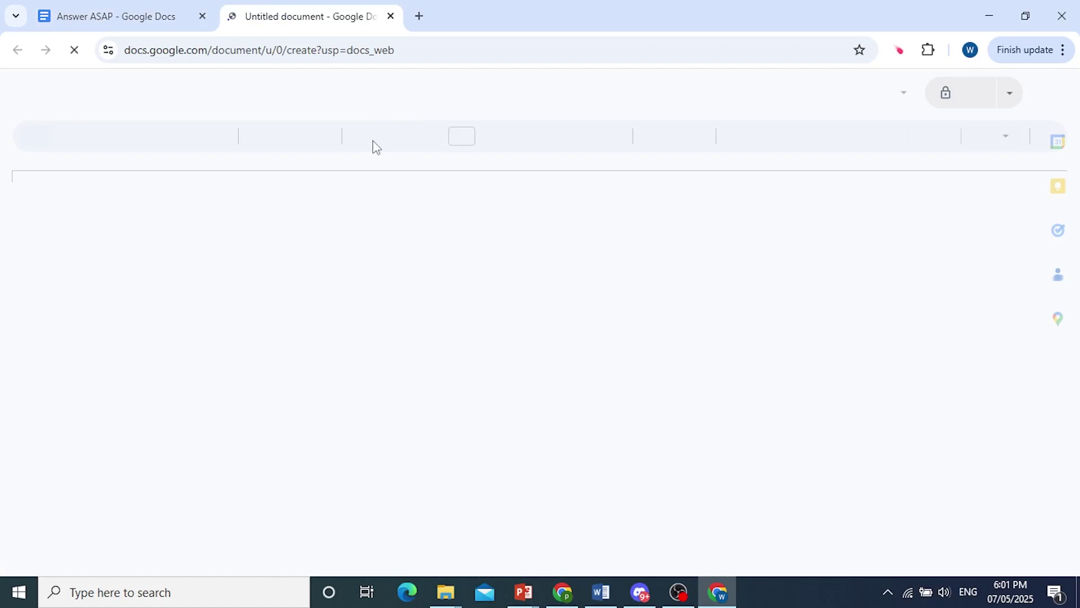
pyautogui.click(189, 10)
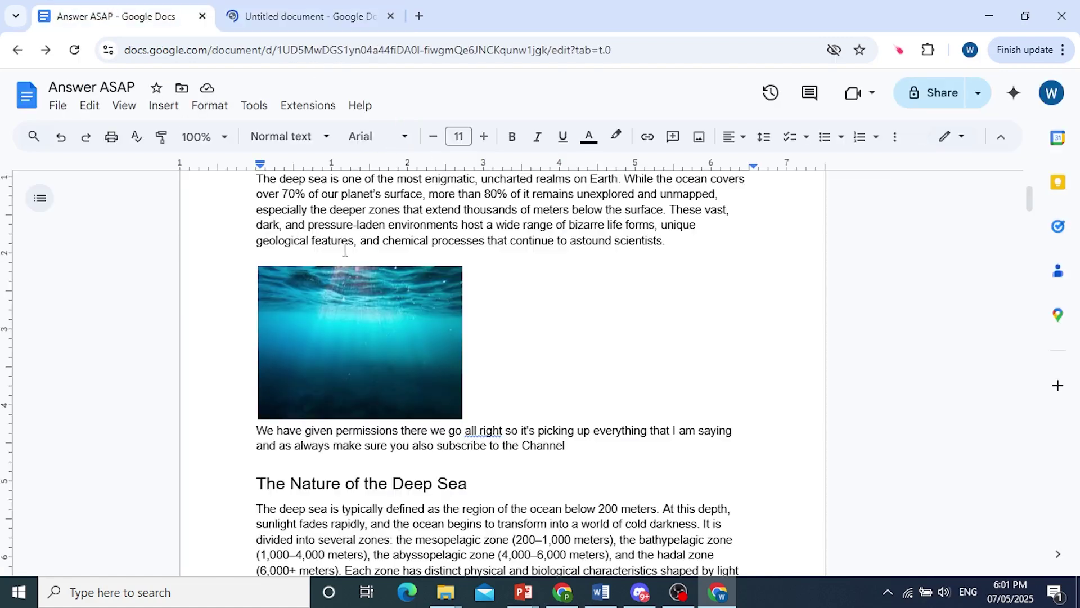
pyautogui.click(300, 17)
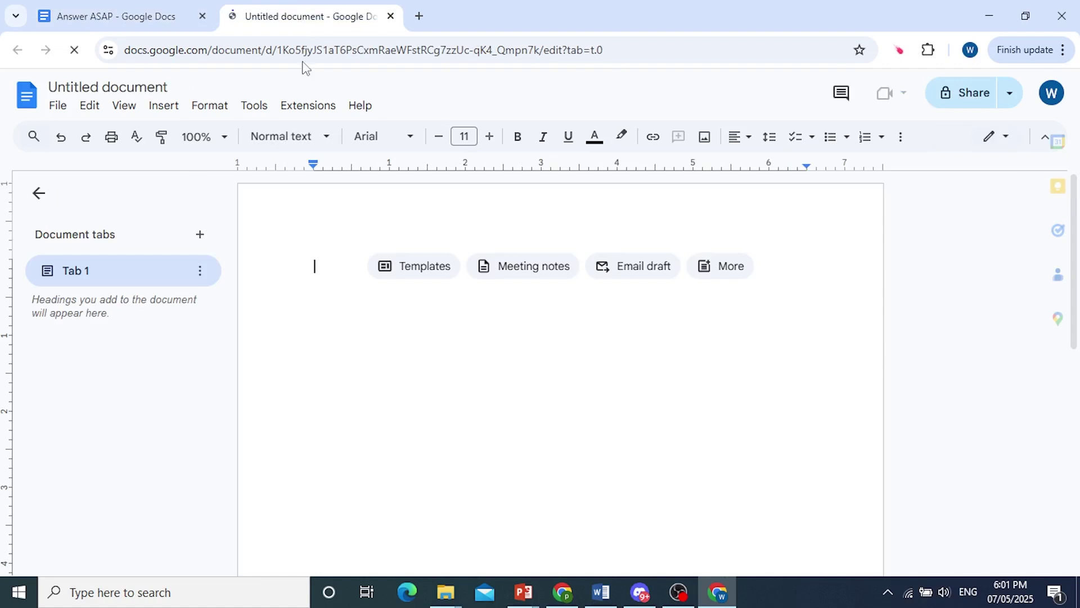
# Launch Labelmaker's Create labels and confirm the Avery US Letter 5160 Easy Peel template.
pyautogui.click(304, 107)
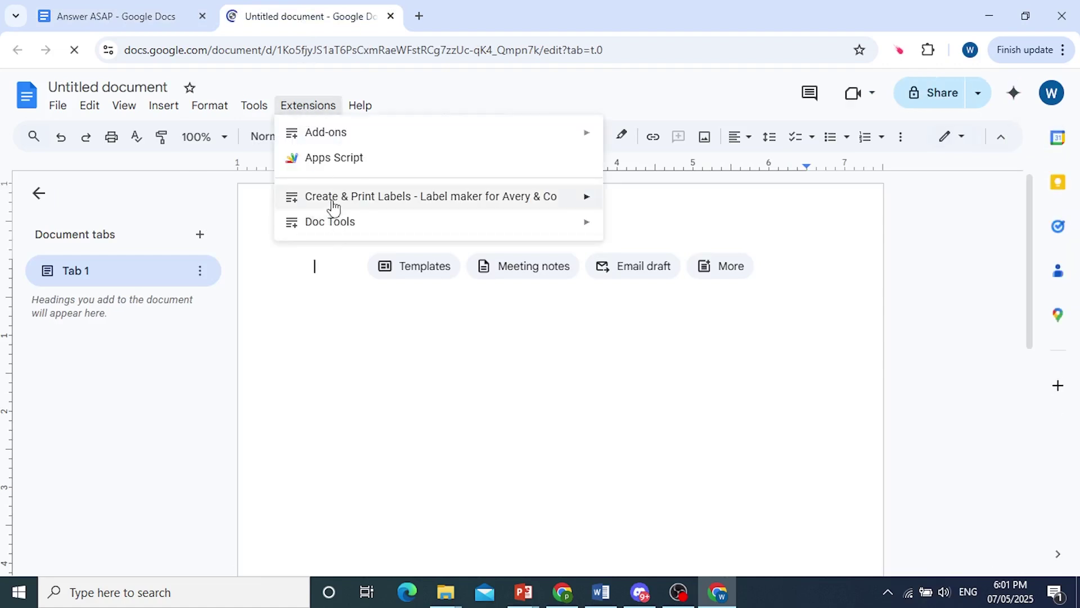
pyautogui.moveTo(431, 197)
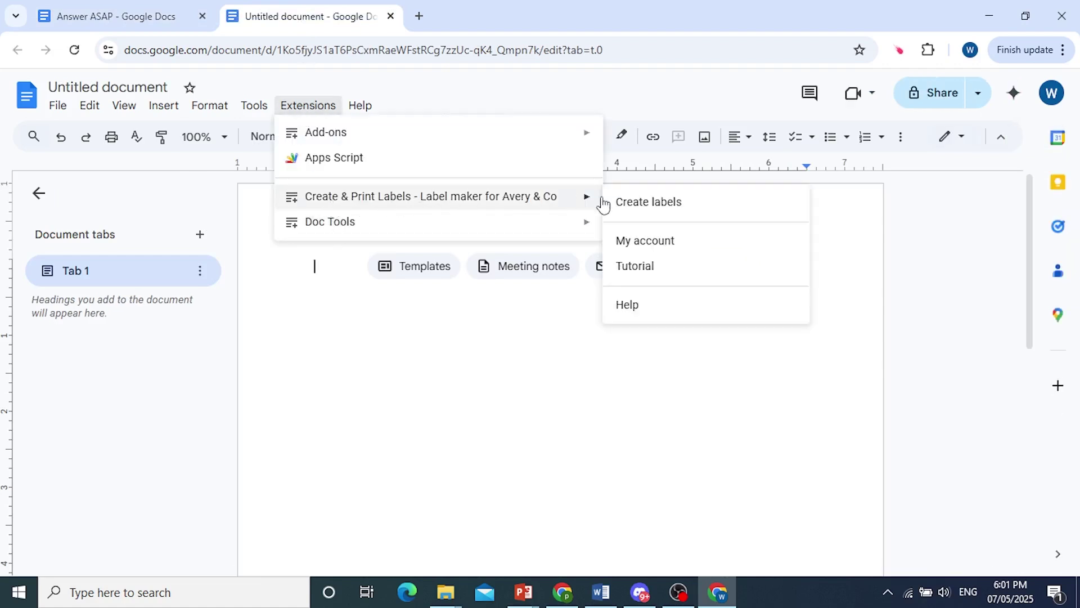
pyautogui.click(654, 203)
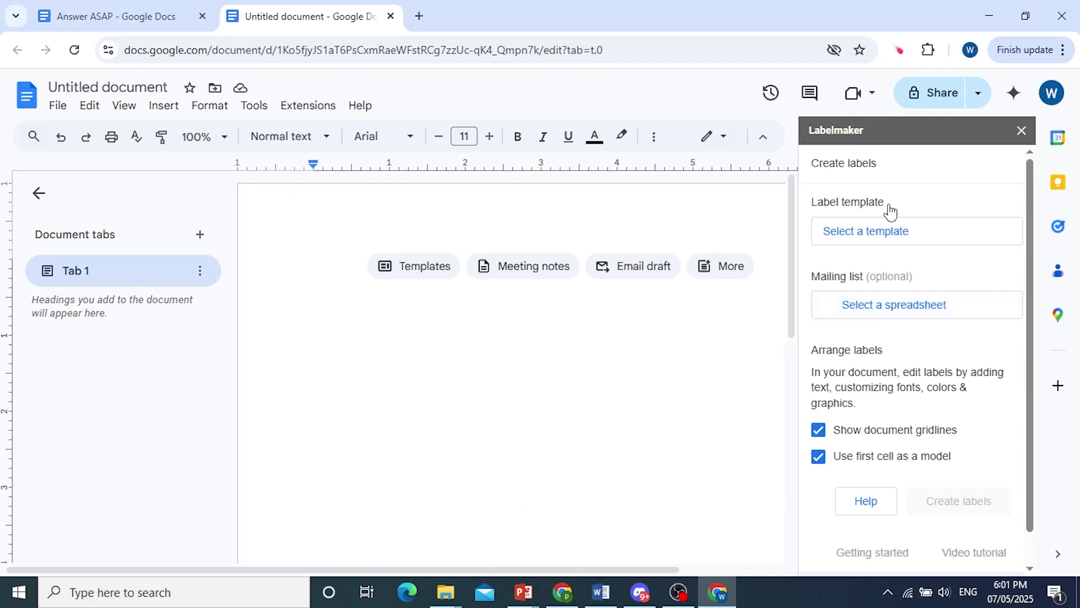
pyautogui.click(896, 236)
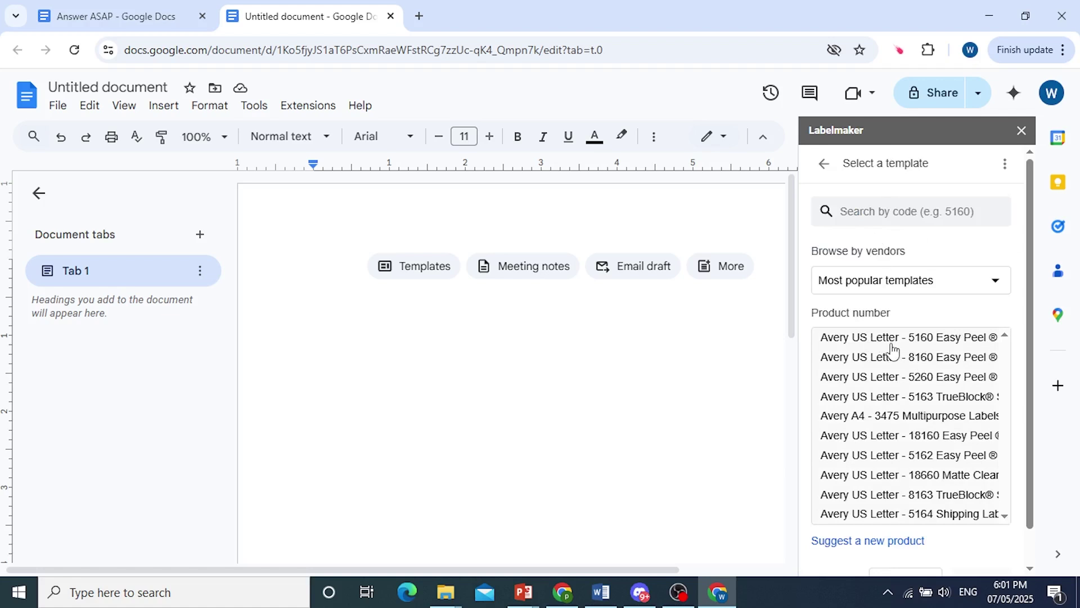
pyautogui.click(916, 343)
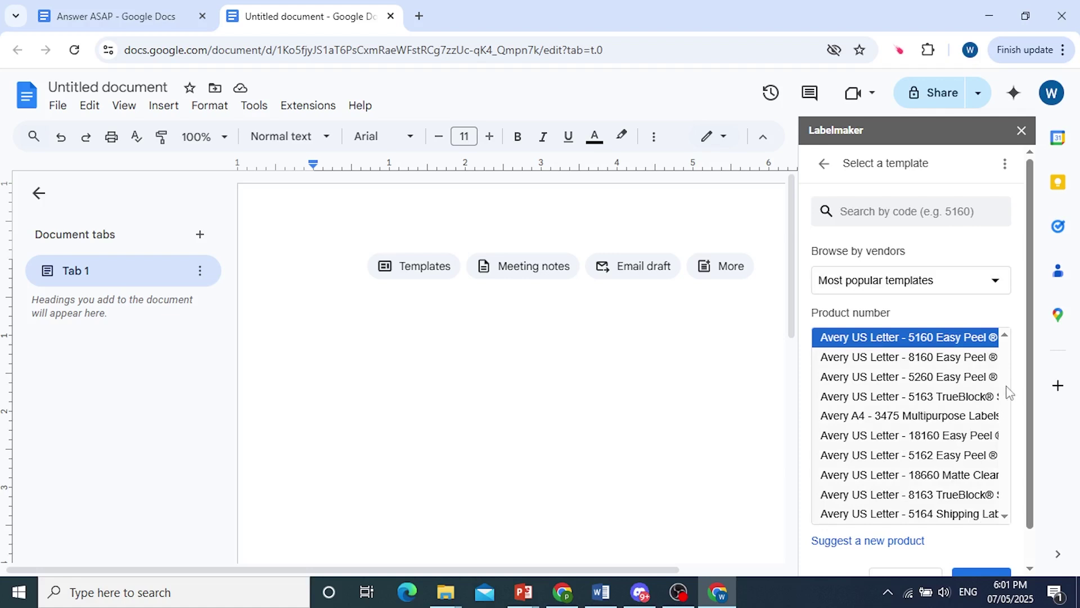
pyautogui.click(974, 574)
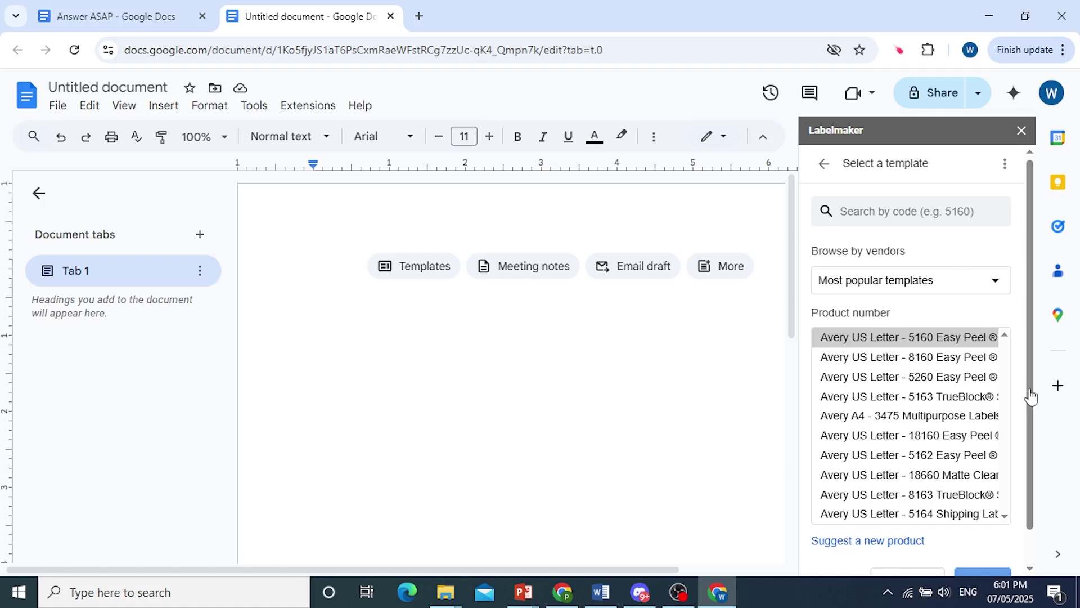
pyautogui.moveTo(349, 259)
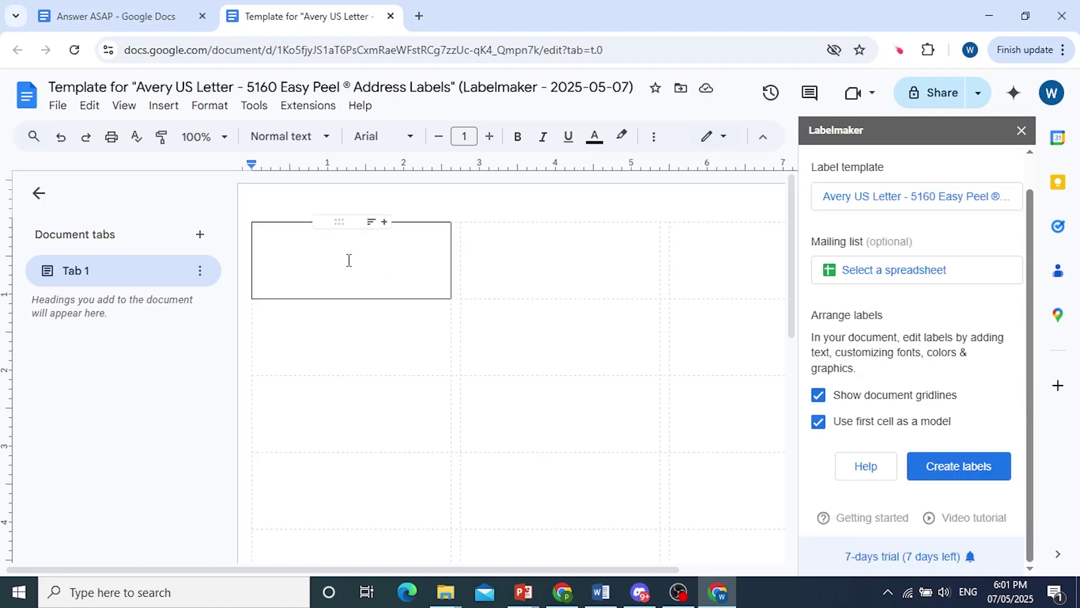
# Enter FRAGILE in the first label cell, make it bold and enlarge it.
pyautogui.doubleClick(305, 254)
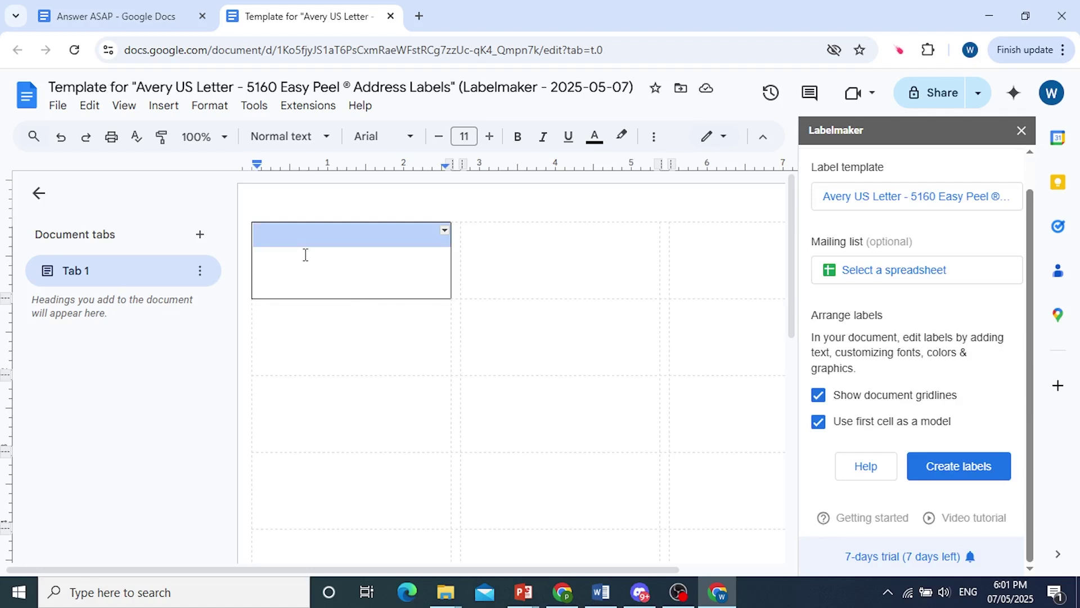
pyautogui.click(304, 254)
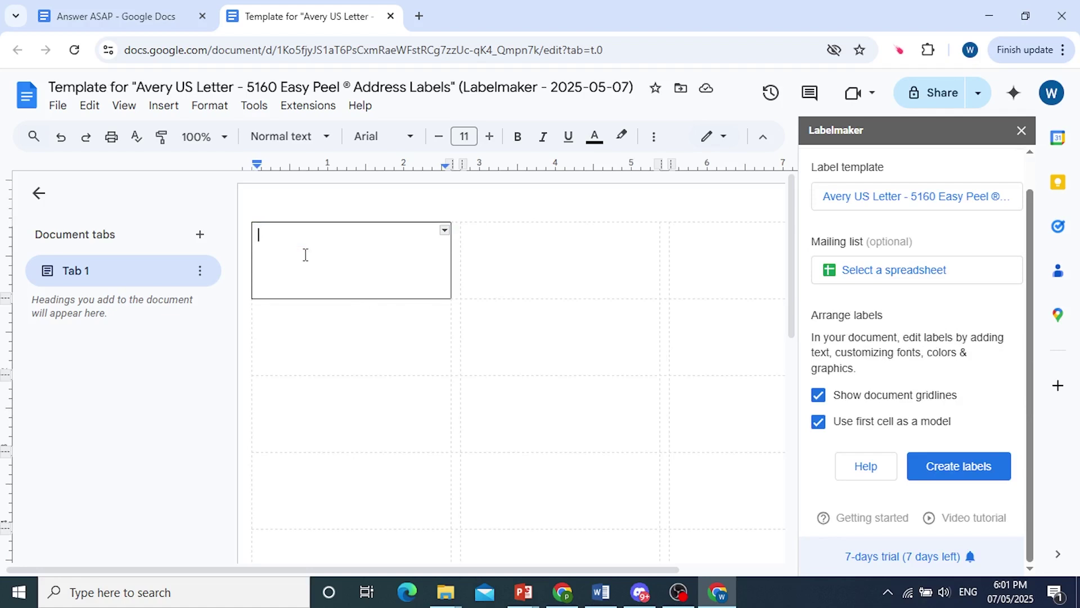
pyautogui.write('FRAGILE')
pyautogui.doubleClick(304, 236)
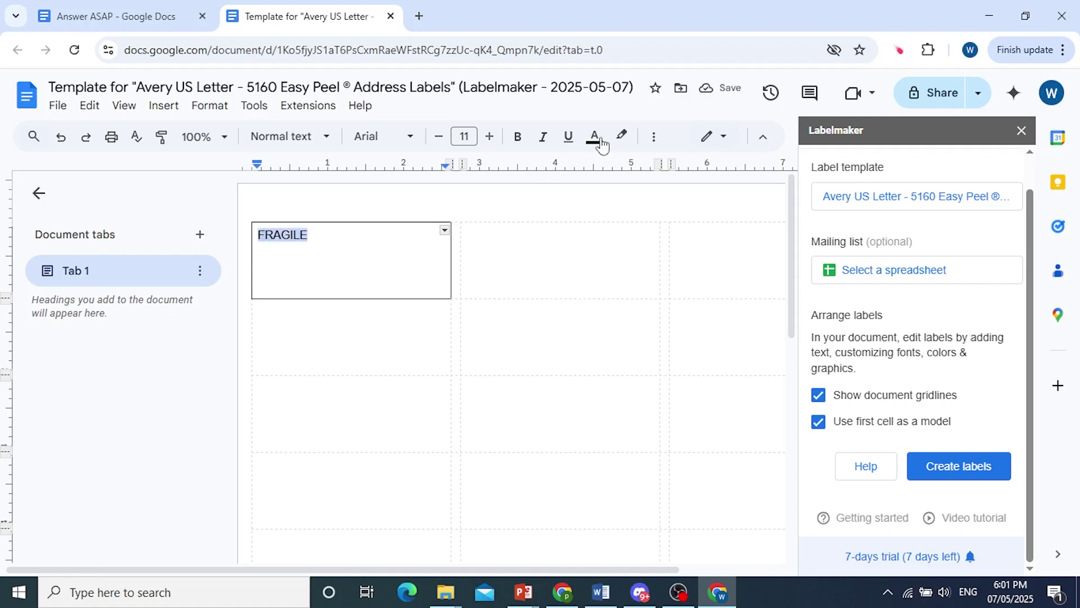
pyautogui.click(490, 136)
pyautogui.click(490, 136)
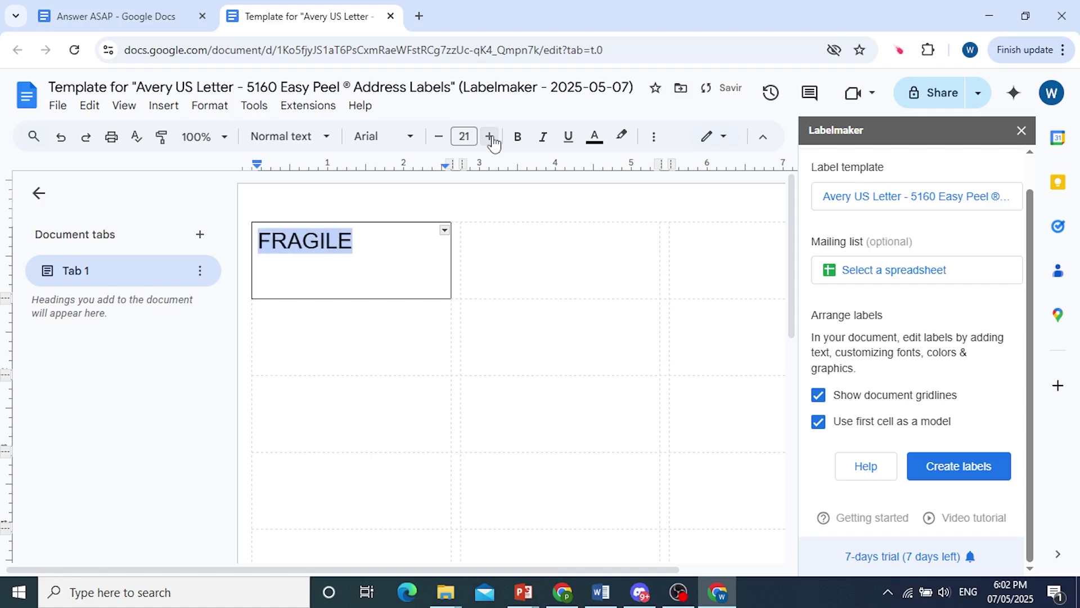
pyautogui.click(518, 138)
pyautogui.click(490, 136)
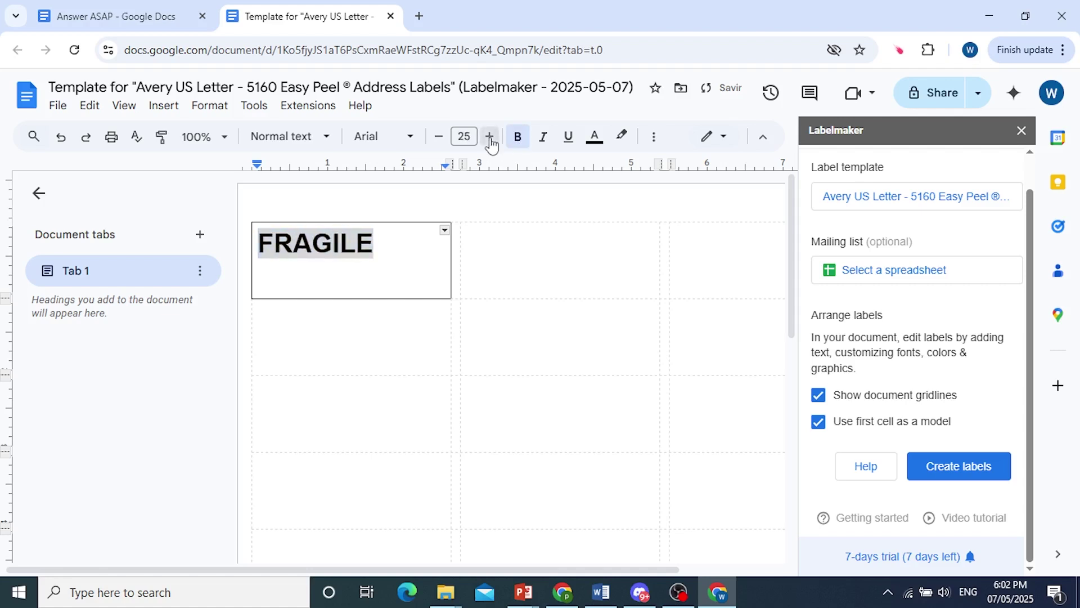
pyautogui.click(489, 136)
pyautogui.click(489, 136)
pyautogui.click(488, 136)
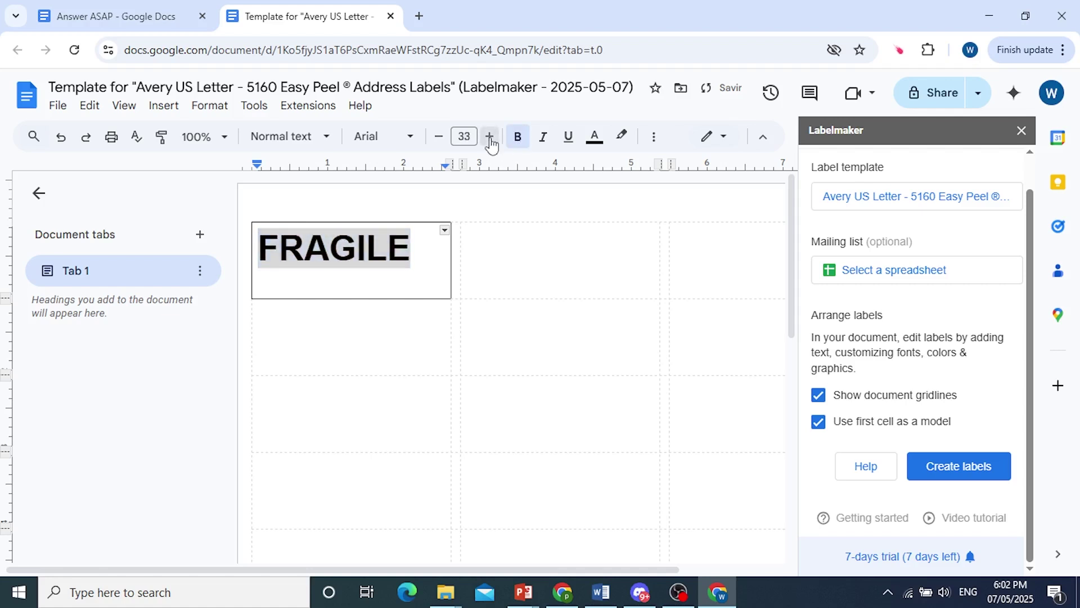
pyautogui.click(489, 136)
pyautogui.click(489, 136)
# Colour FRAGILE red and settle its font size at 40 so it fits one line.
pyautogui.click(595, 136)
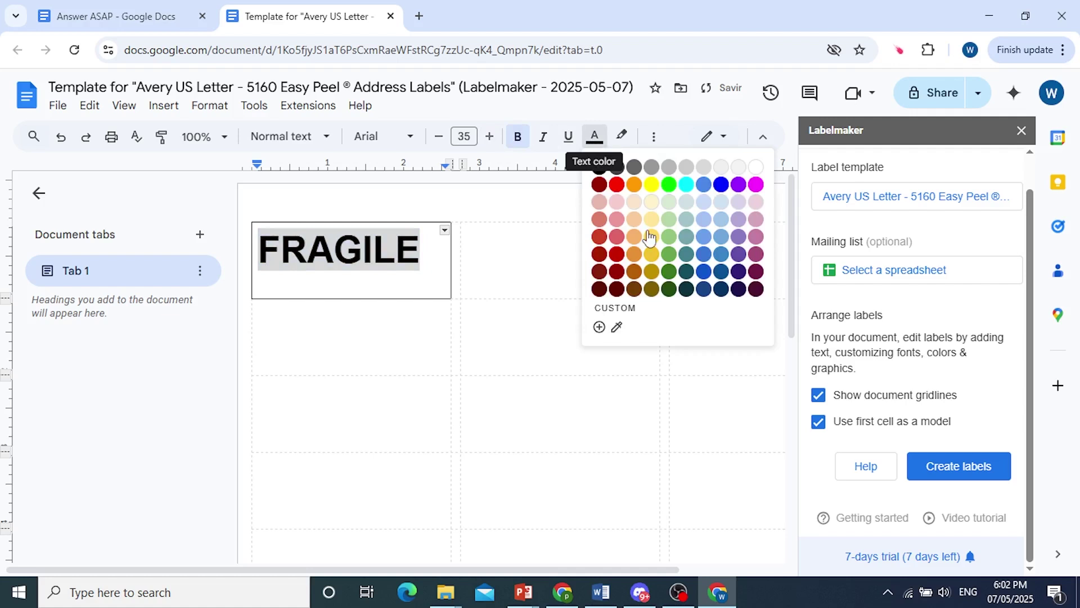
pyautogui.click(617, 185)
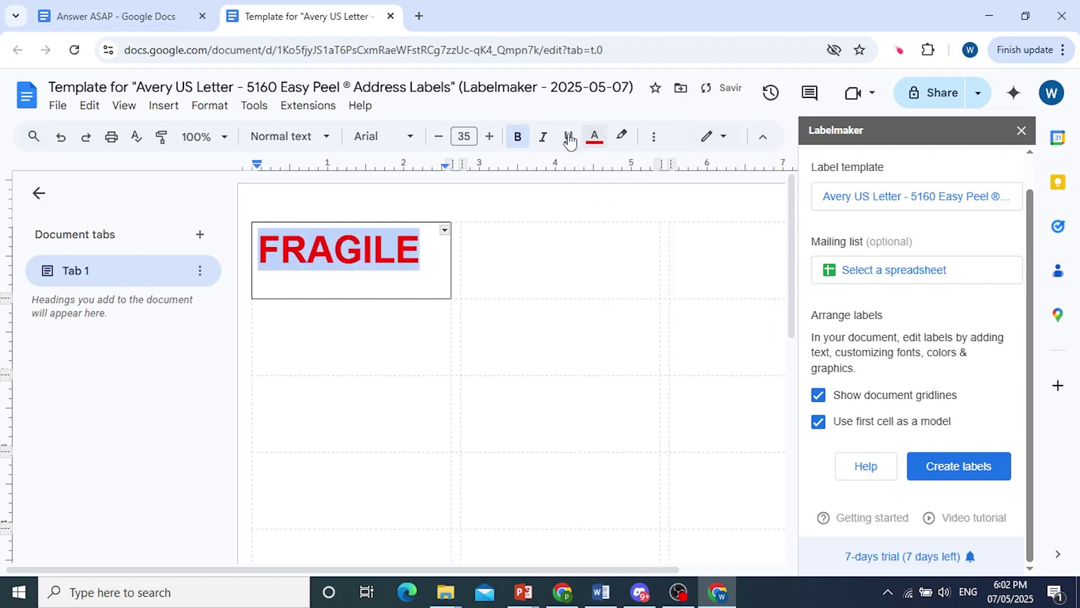
pyautogui.click(490, 136)
pyautogui.click(489, 136)
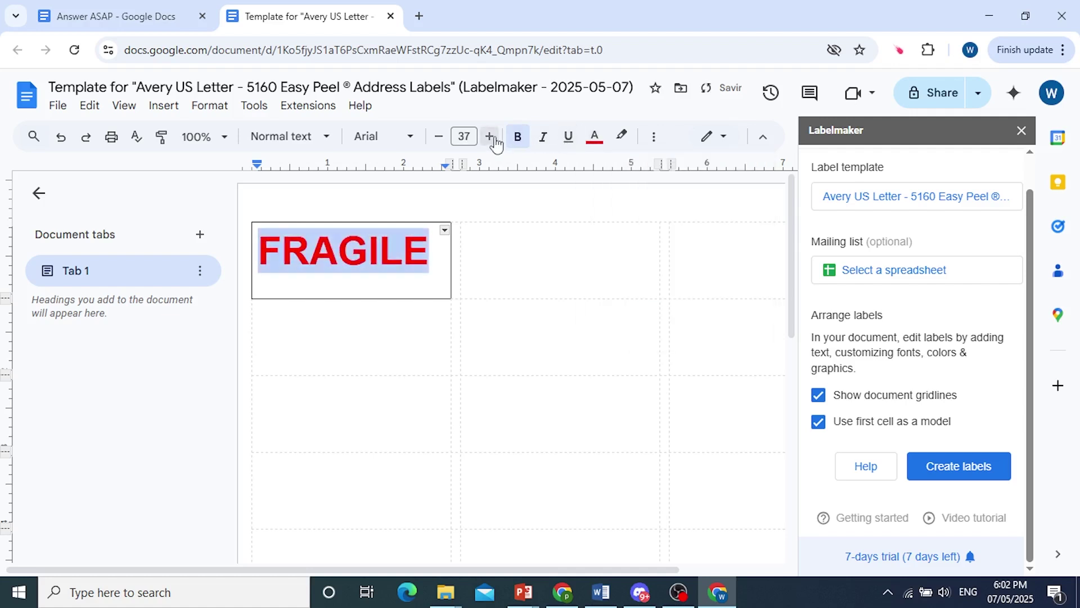
pyautogui.click(490, 136)
pyautogui.click(489, 136)
pyautogui.click(489, 135)
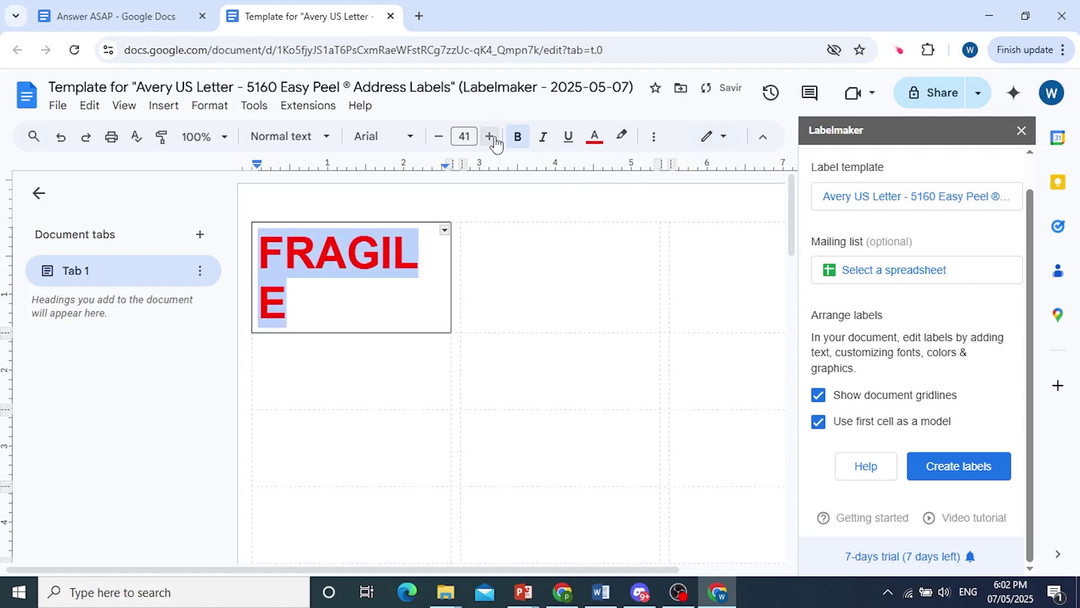
pyautogui.click(465, 136)
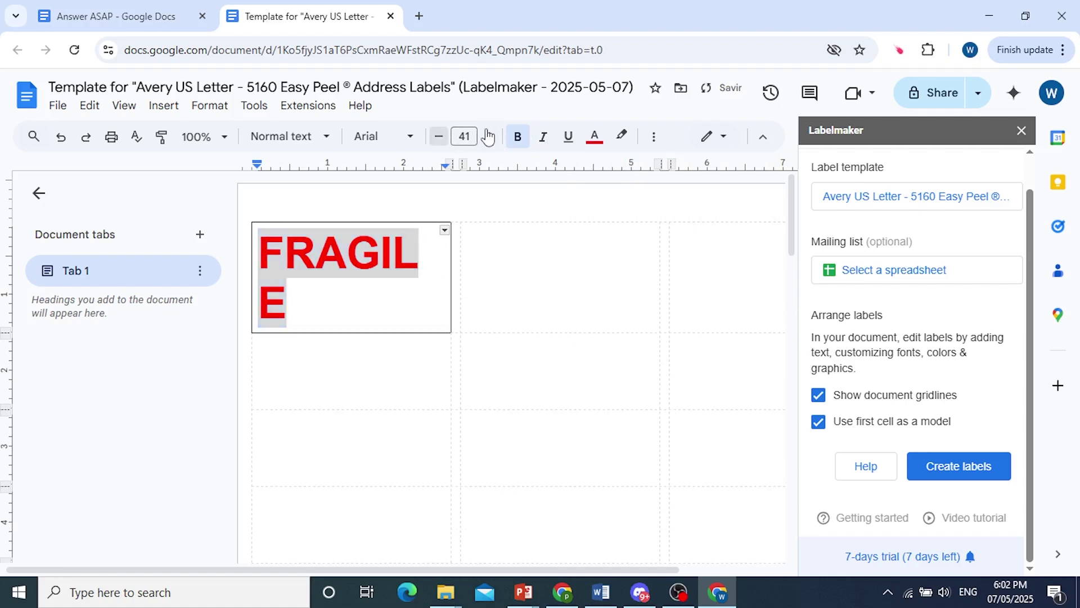
pyautogui.write('40')
pyautogui.press('Return')
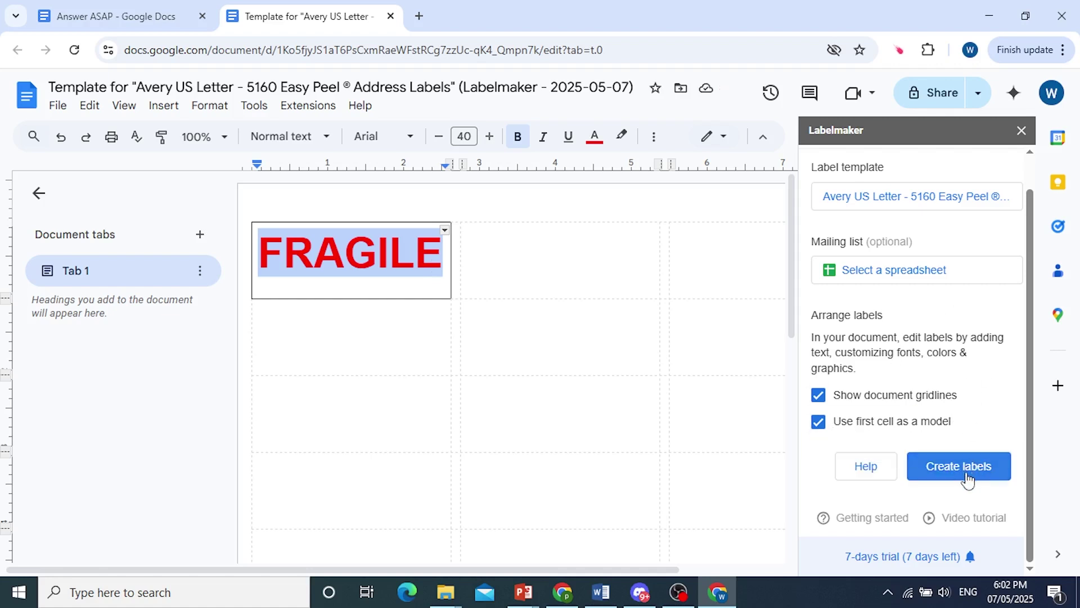
# Create the full label sheet from the model cell and open the generated document.
pyautogui.click(969, 471)
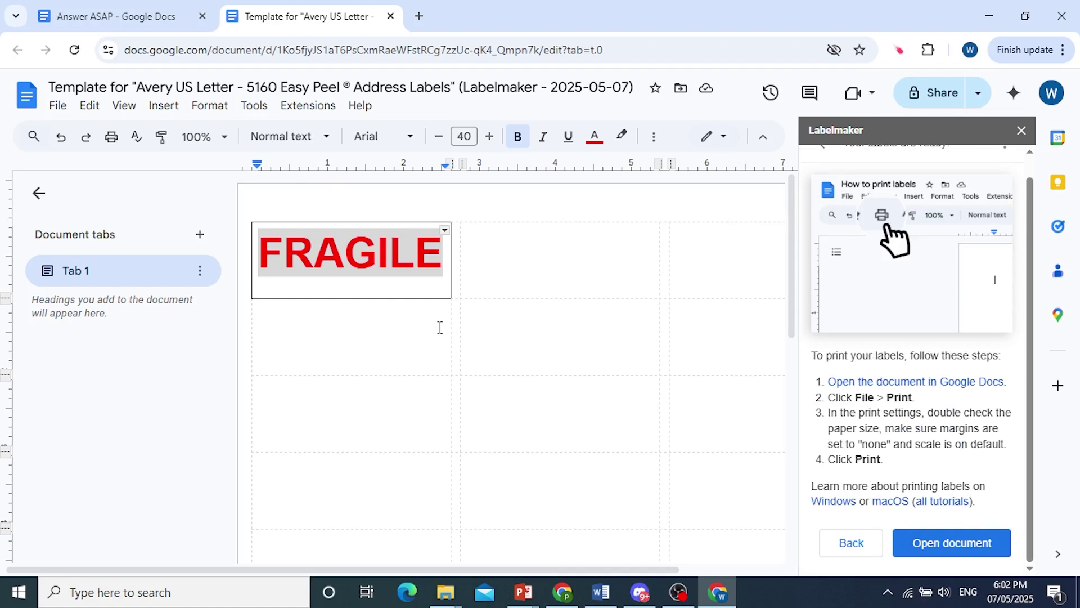
pyautogui.moveTo(351, 260)
pyautogui.moveTo(429, 259)
pyautogui.click(933, 544)
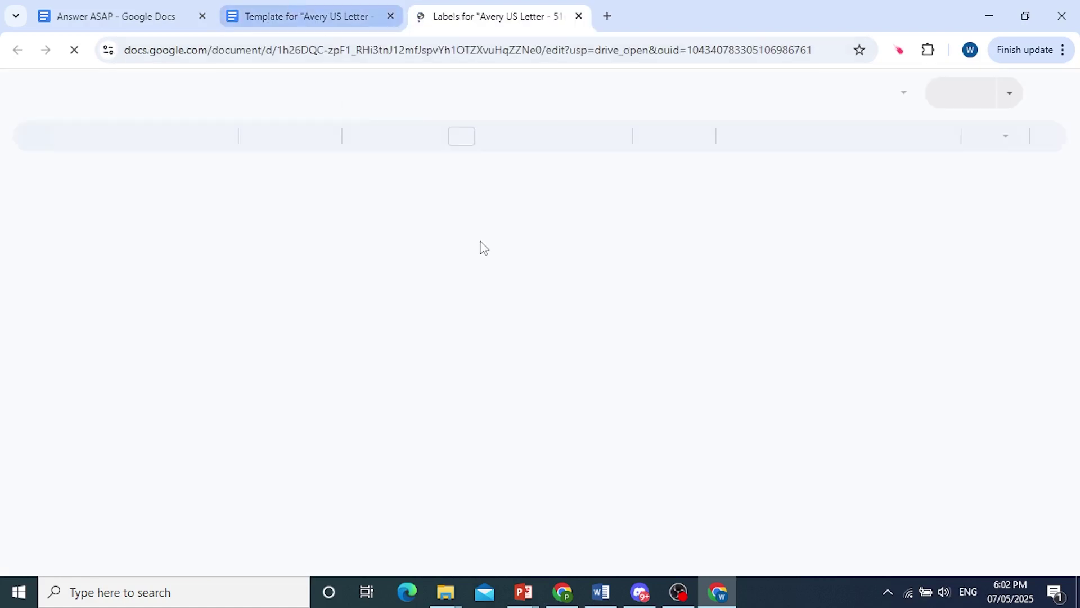
# Switch to the generated Labels for Avery US Letter 5160 document and start printing it.
pyautogui.click(307, 16)
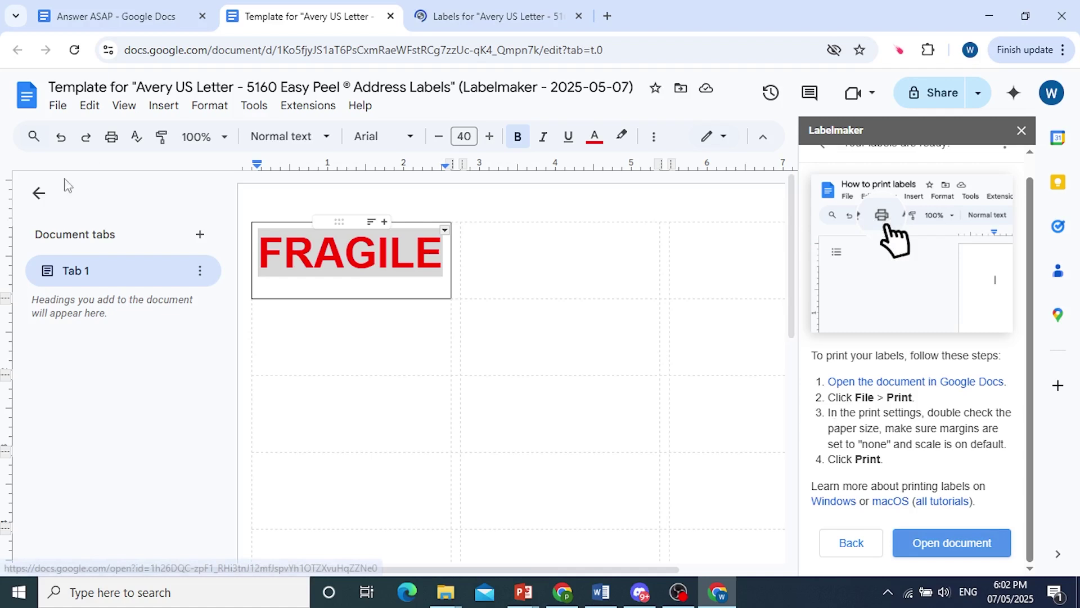
pyautogui.click(486, 16)
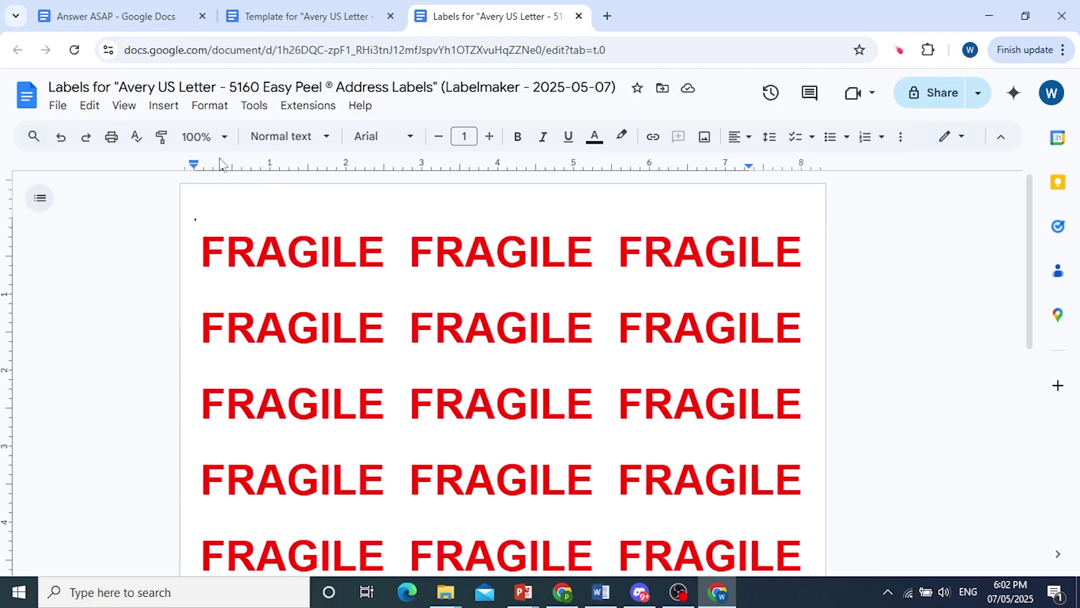
pyautogui.click(112, 138)
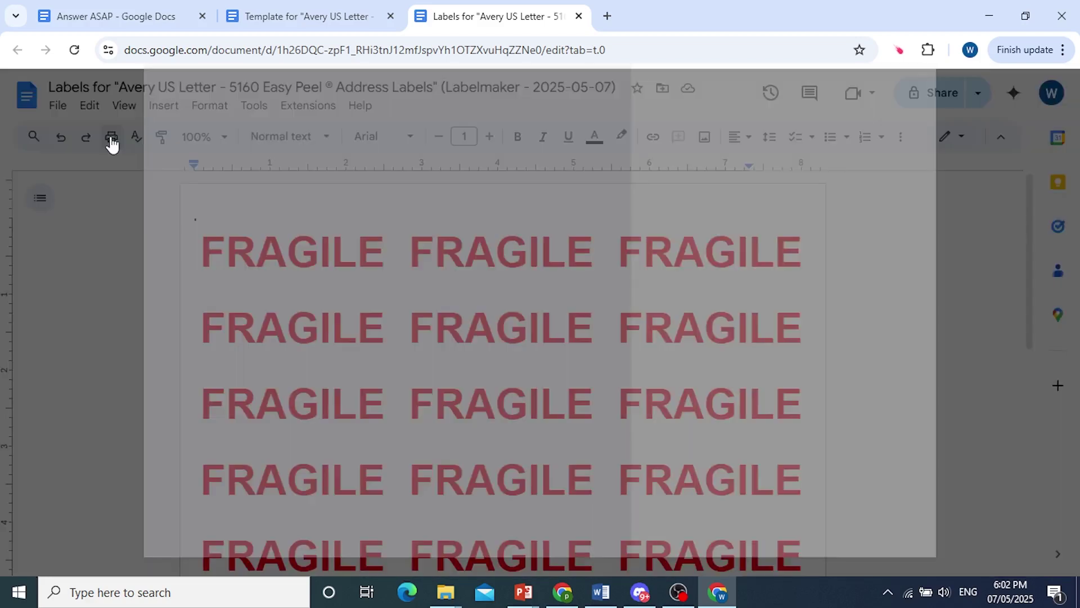